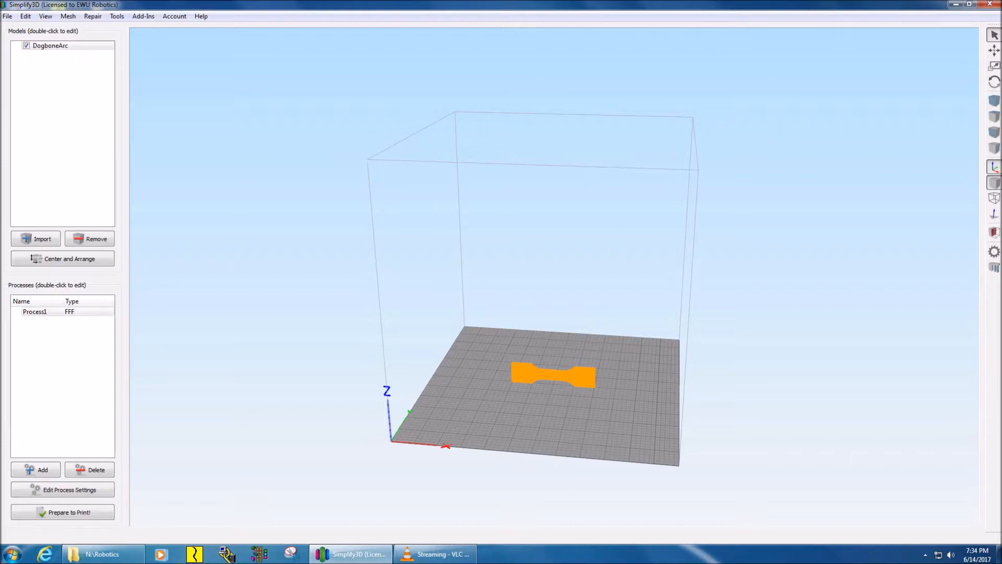
left_click_drag(553, 292, 521, 286)
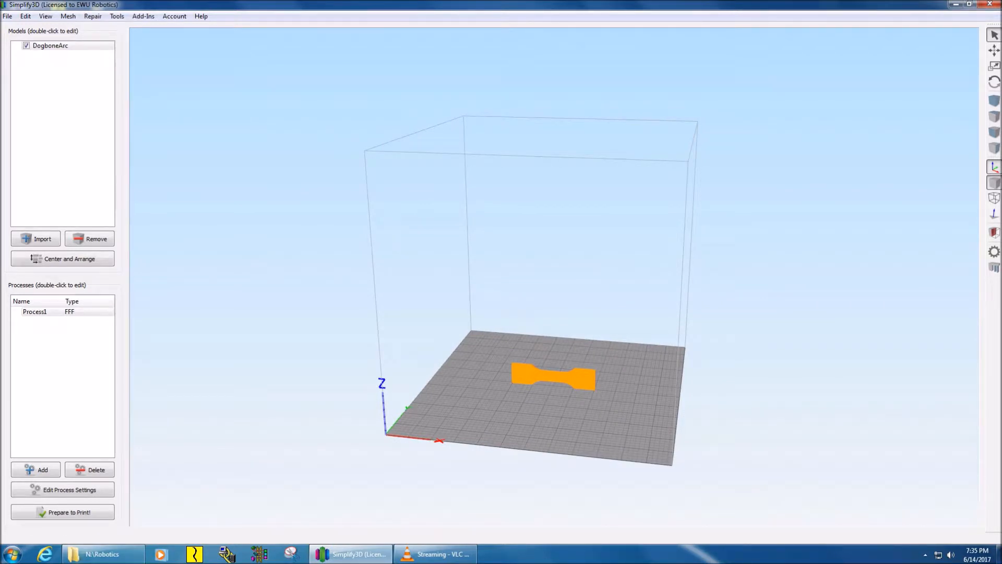
left_click_drag(527, 284, 502, 287)
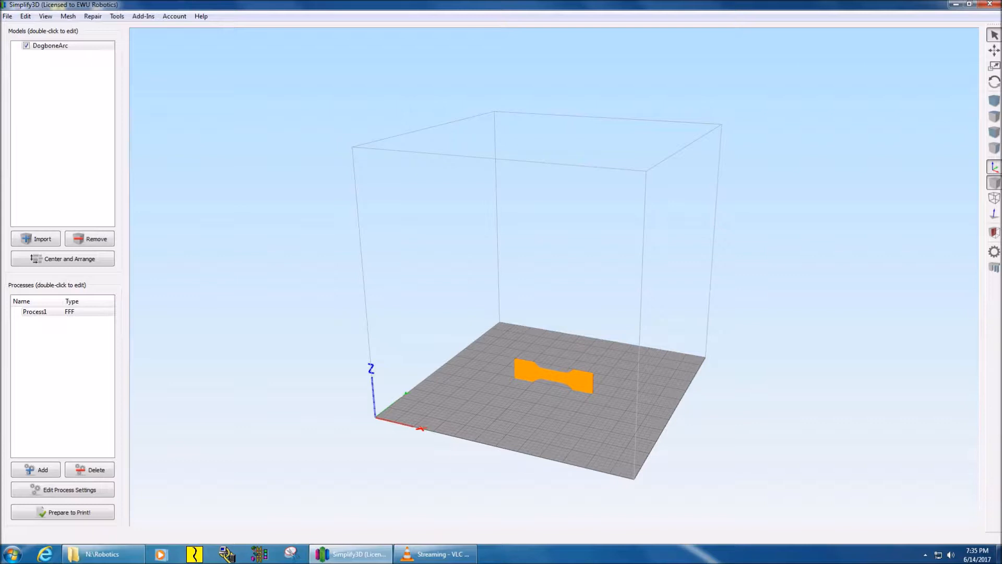
mouse_move(502, 286)
left_mouse_down()
mouse_move(551, 283)
mouse_move(515, 293)
left_mouse_up()
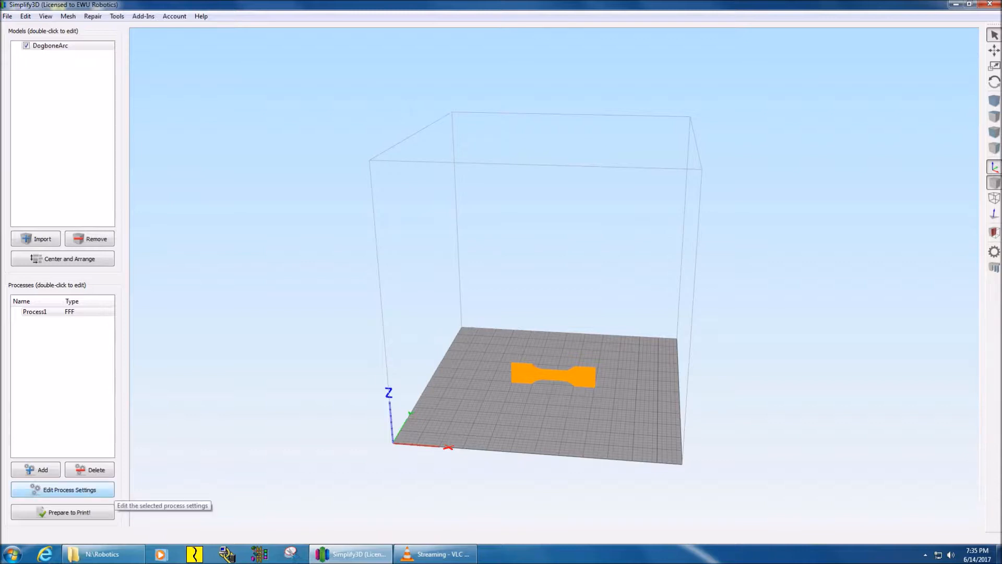
left_click_drag(449, 303, 431, 319)
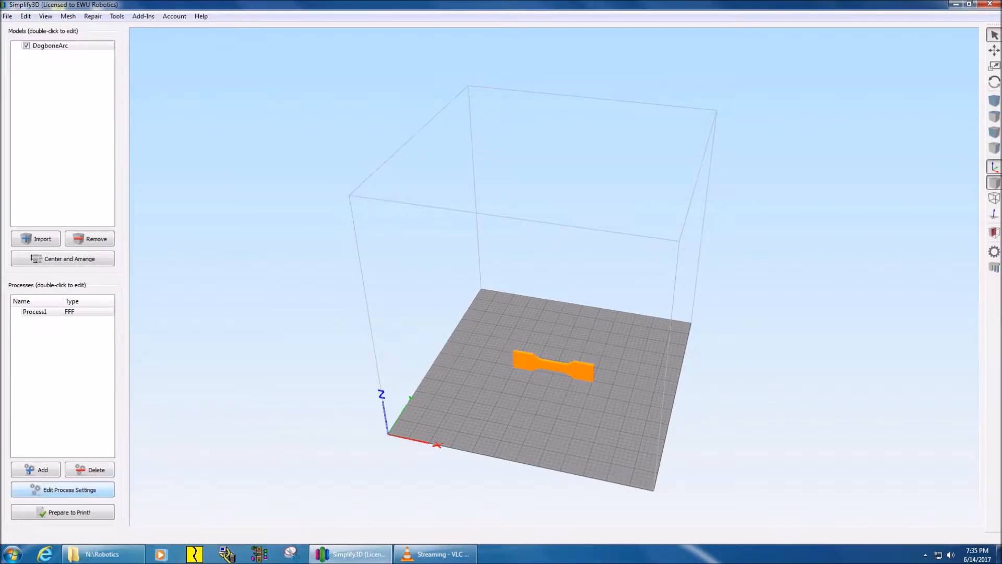
Open the settings of Process1 and select the Robotics ABS profile with Medium print quality
left_click(78, 490)
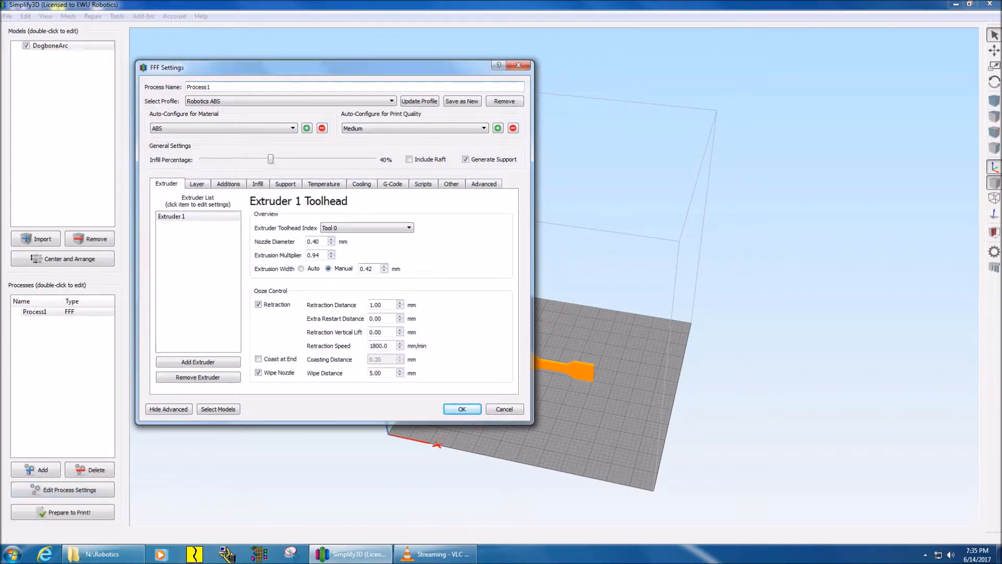
left_click_drag(313, 67, 221, 99)
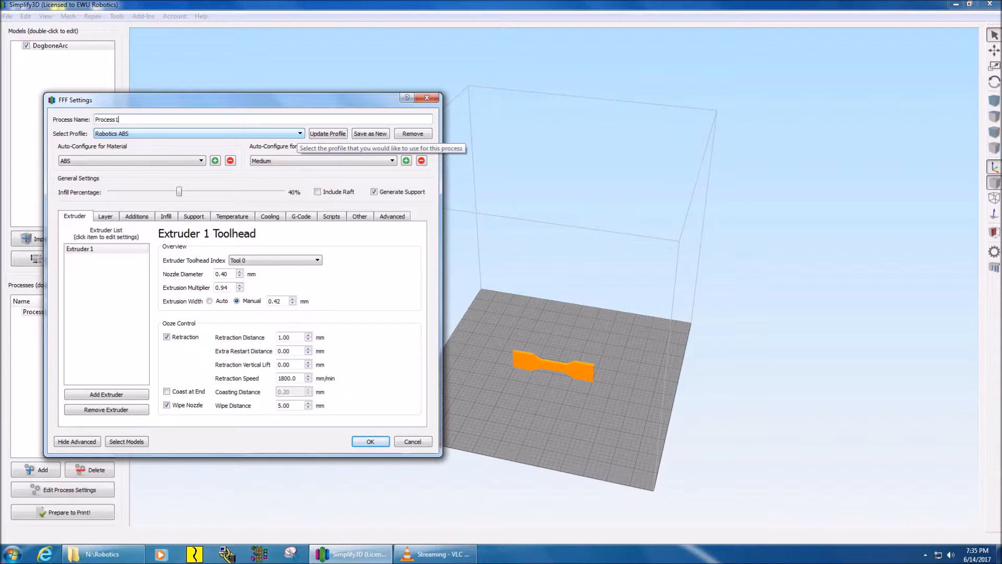
left_click(295, 134)
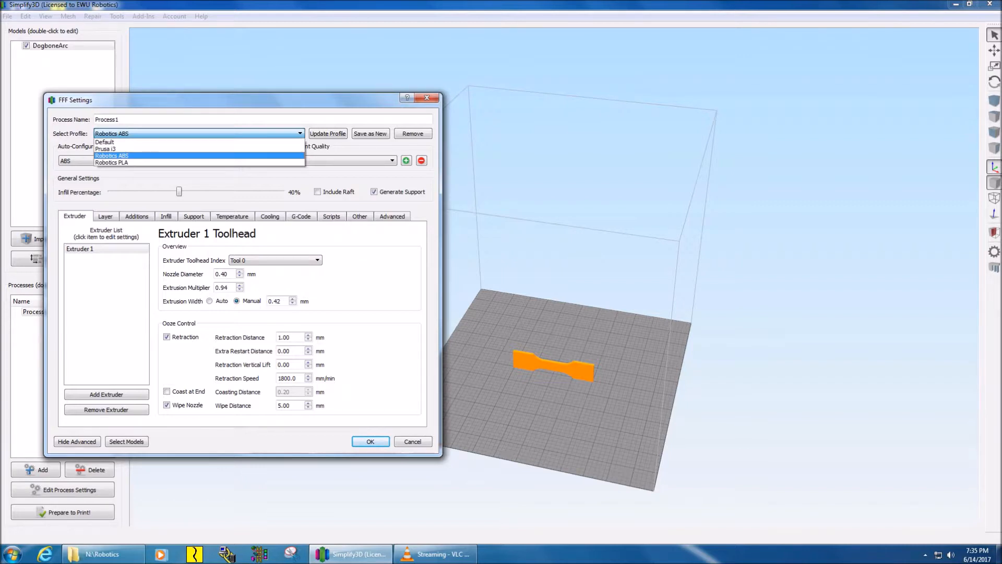
left_click(282, 155)
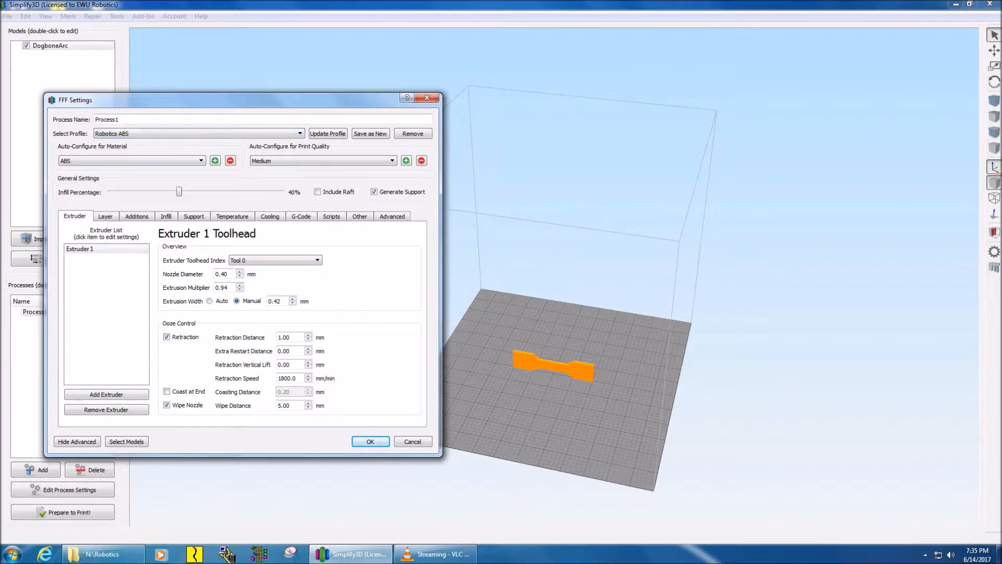
left_click(334, 161)
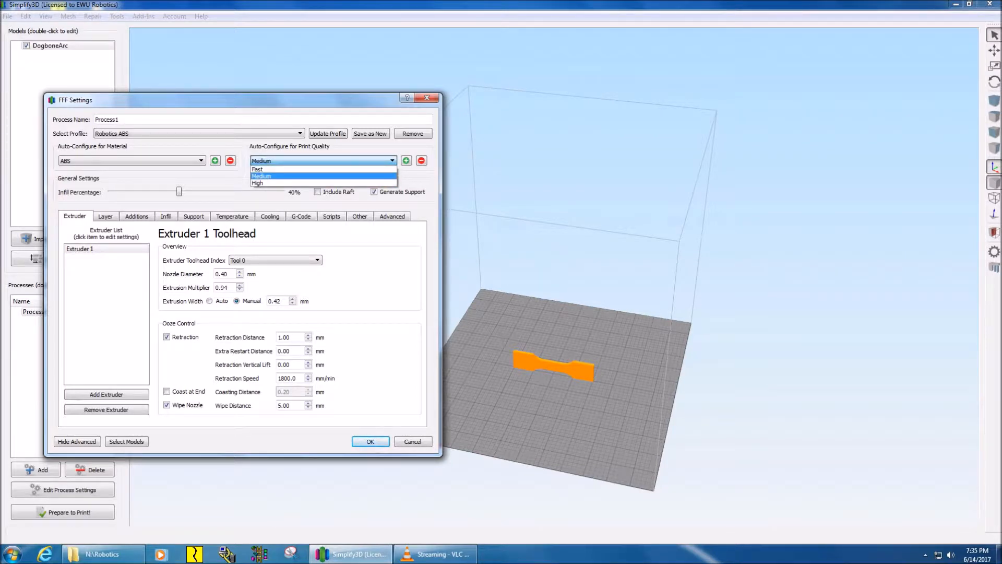
left_click(323, 176)
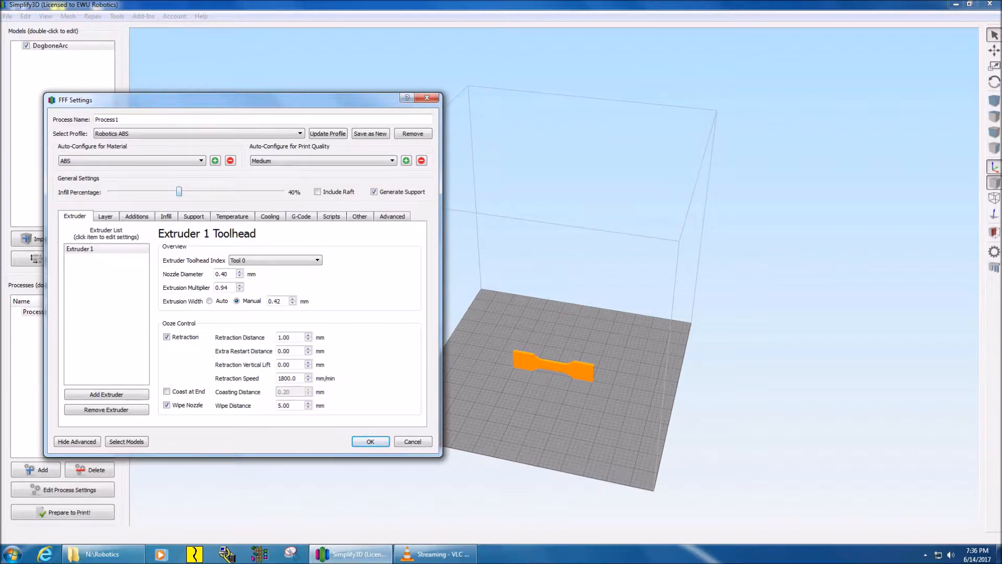
Set the infill percentage to 77%, and switch the raft on and back off
left_click_drag(179, 192, 210, 191)
left_click(317, 191)
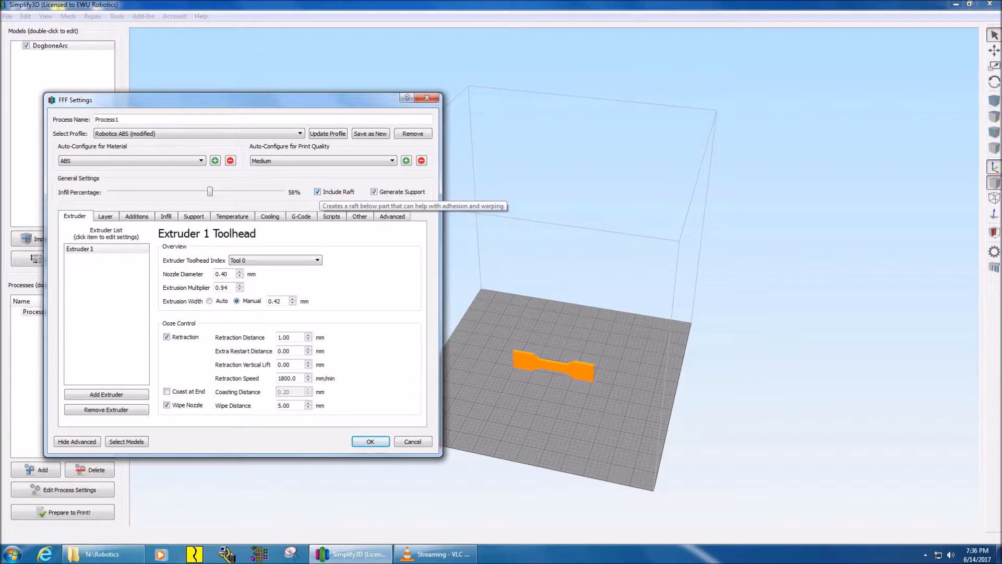
left_click_drag(210, 192, 242, 191)
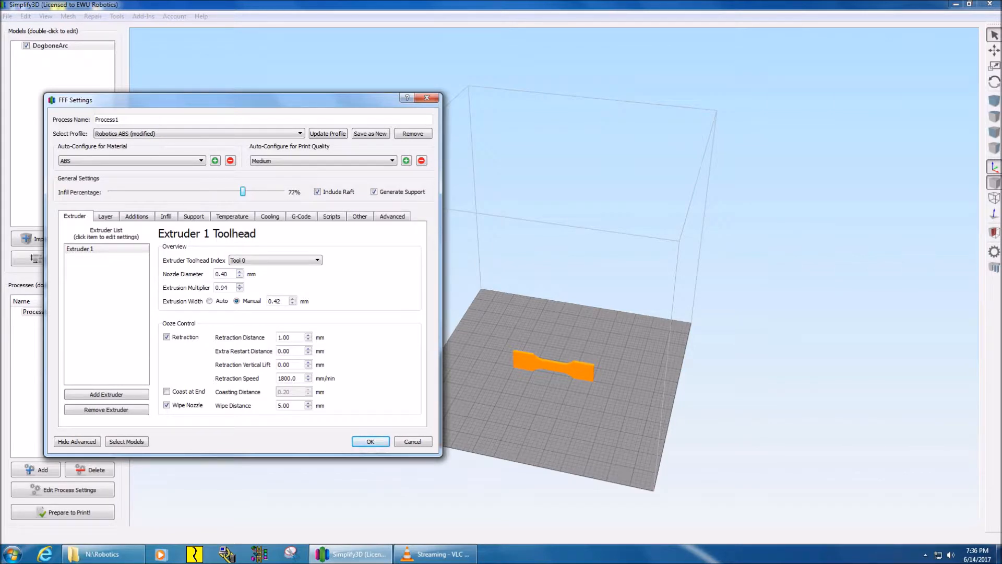
left_click(318, 191)
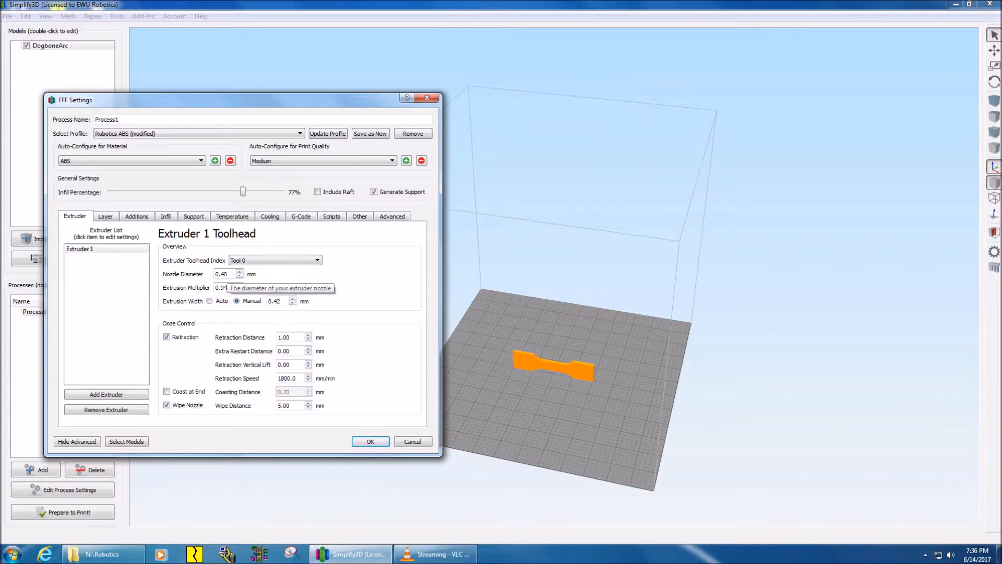
Check Extruder 1's extrusion multiplier and the primary layer height
double_click(226, 288)
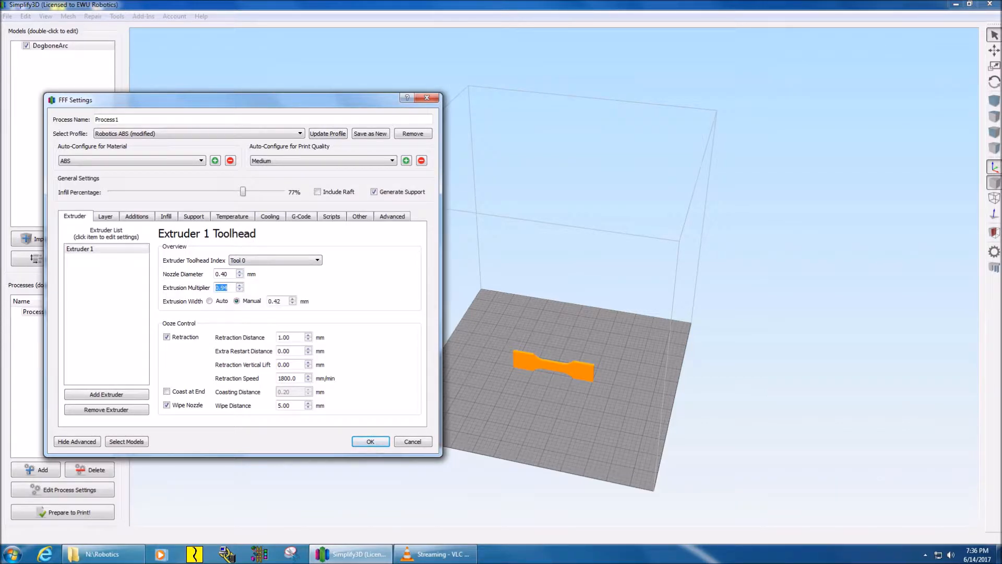
left_click(226, 288)
left_click(105, 216)
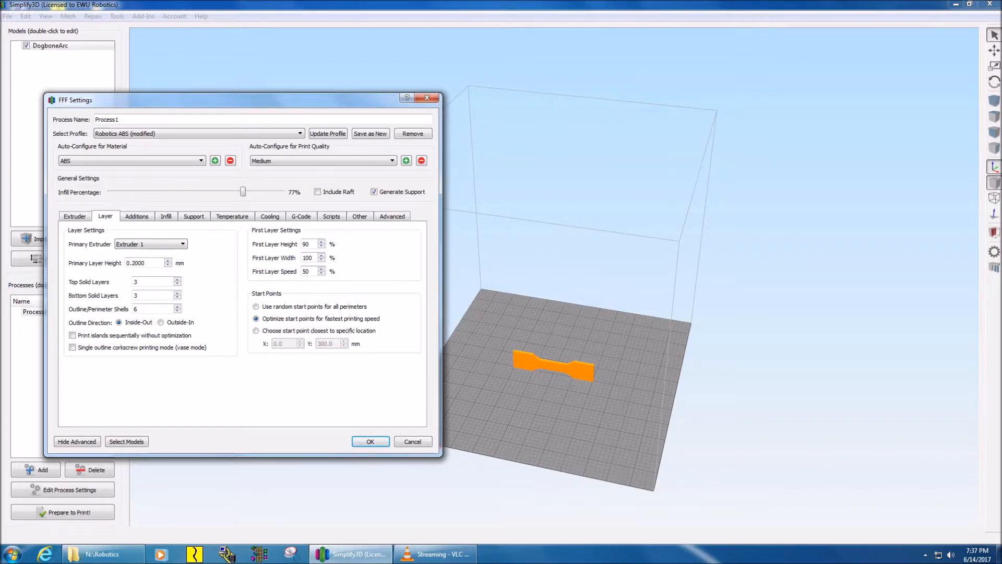
left_click(145, 263)
Enable the raft with an offset from the part of 5 mm and apply the process settings
left_click(137, 216)
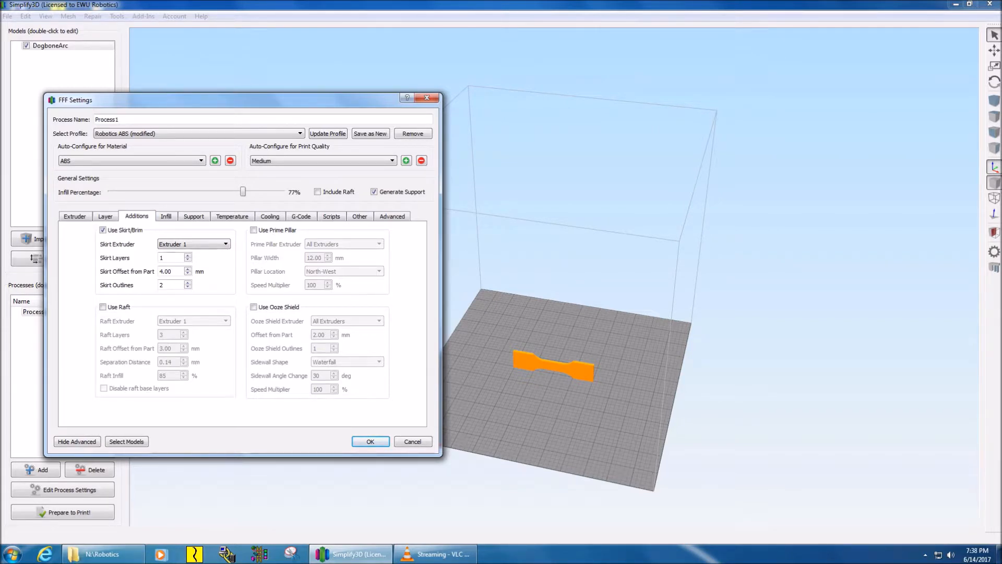
left_click(103, 307)
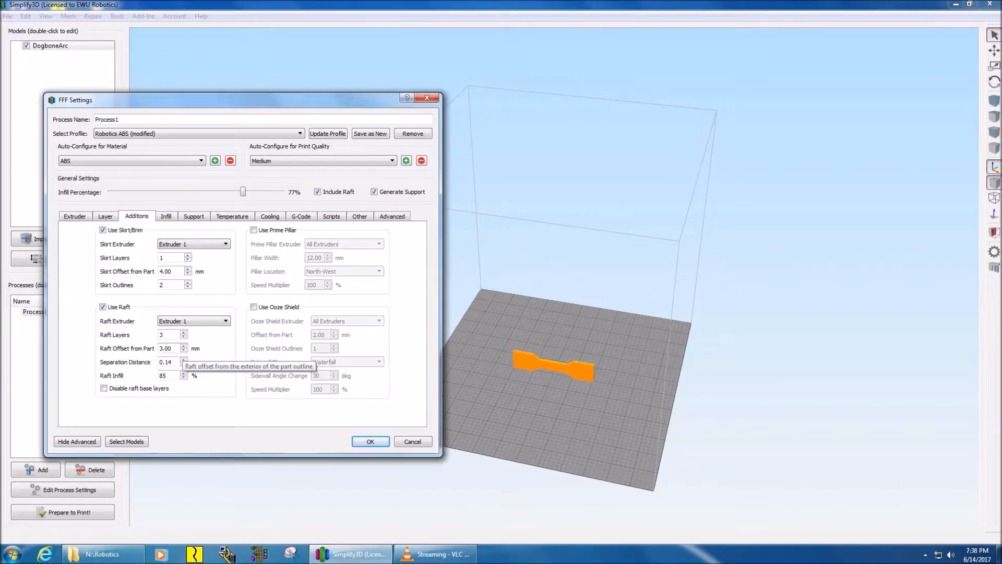
left_click_drag(173, 348, 158, 348)
type("5")
key("Return")
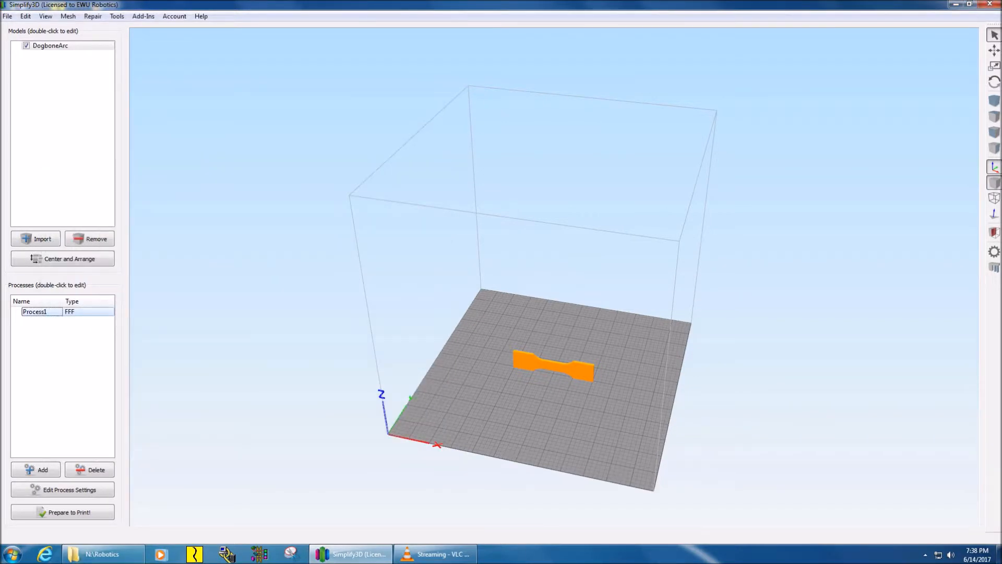
Reopen the settings of Process1 and review the raft options, including the separation distance
left_click(63, 489)
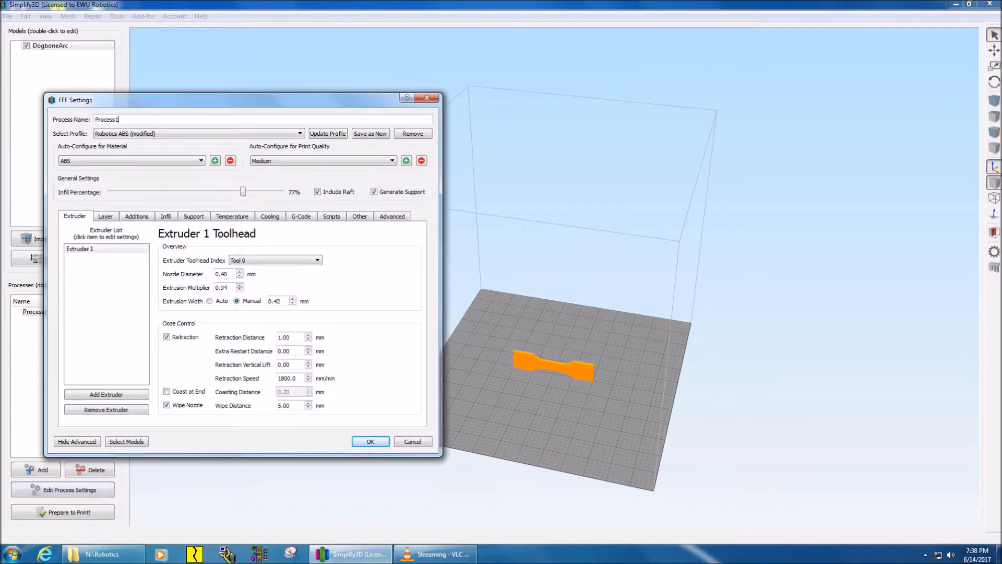
left_click(166, 216)
left_click(136, 216)
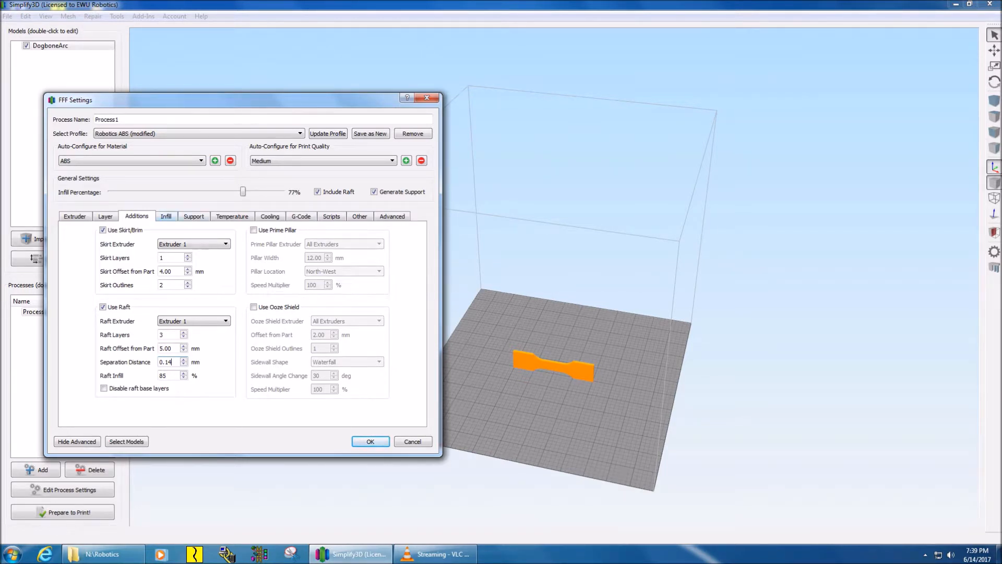
Try Rectilinear as the internal fill pattern, and return it to Full Honeycomb
left_click(166, 216)
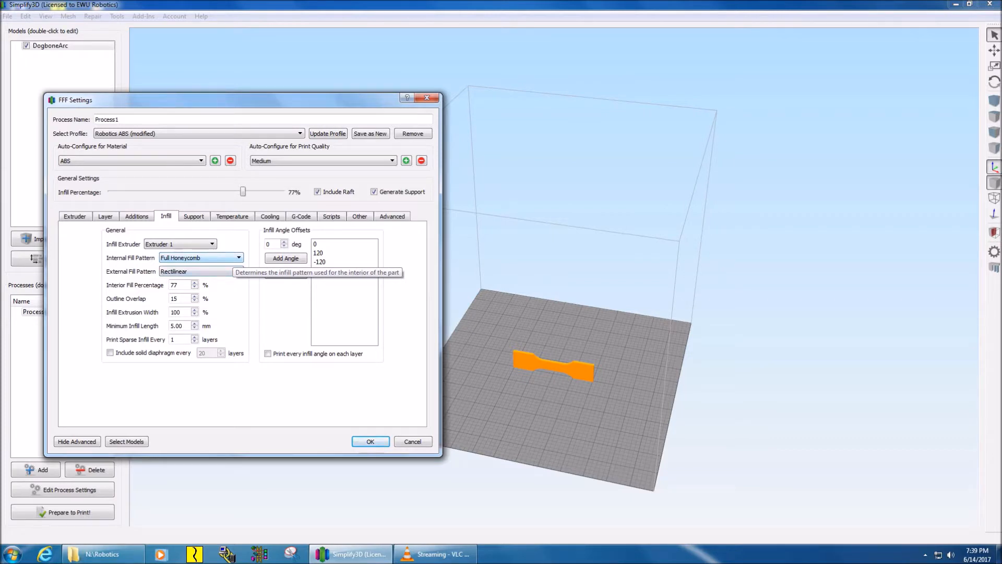
left_click(230, 258)
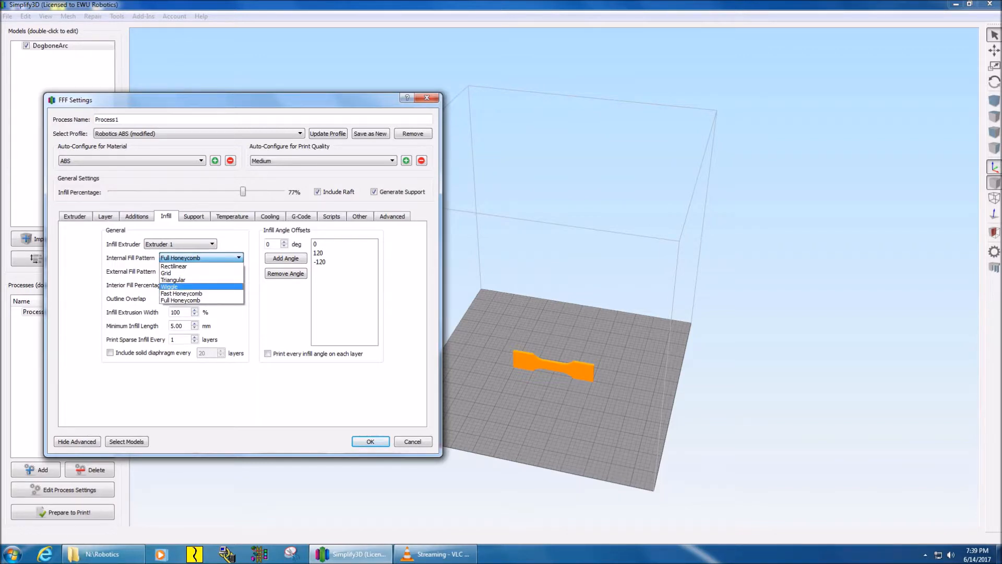
left_click(174, 266)
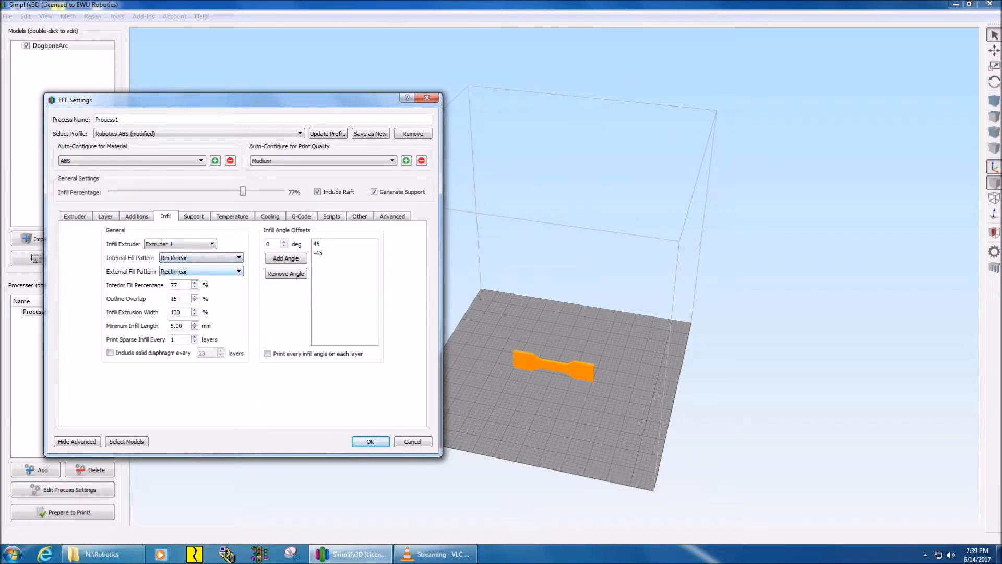
left_click(200, 257)
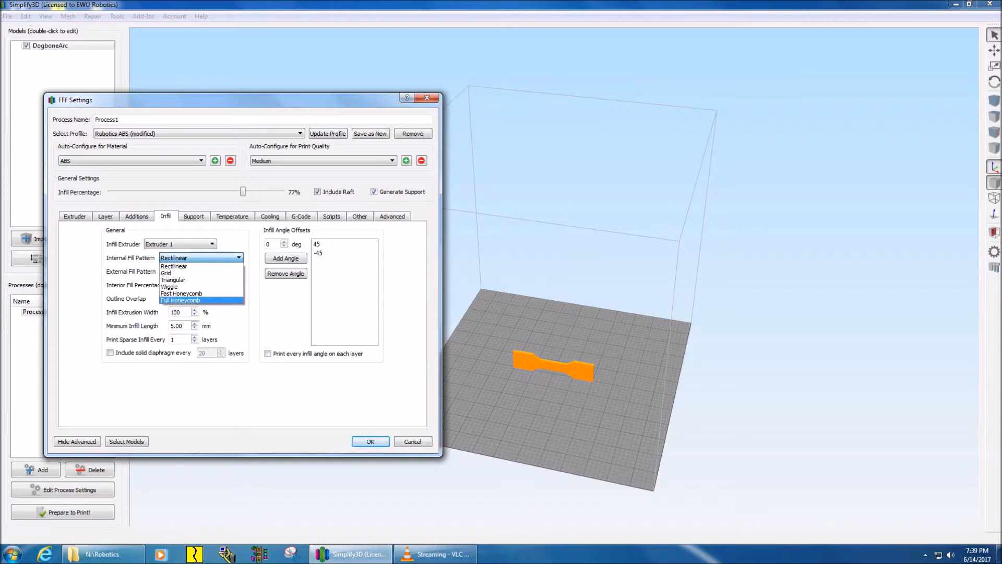
left_click(198, 302)
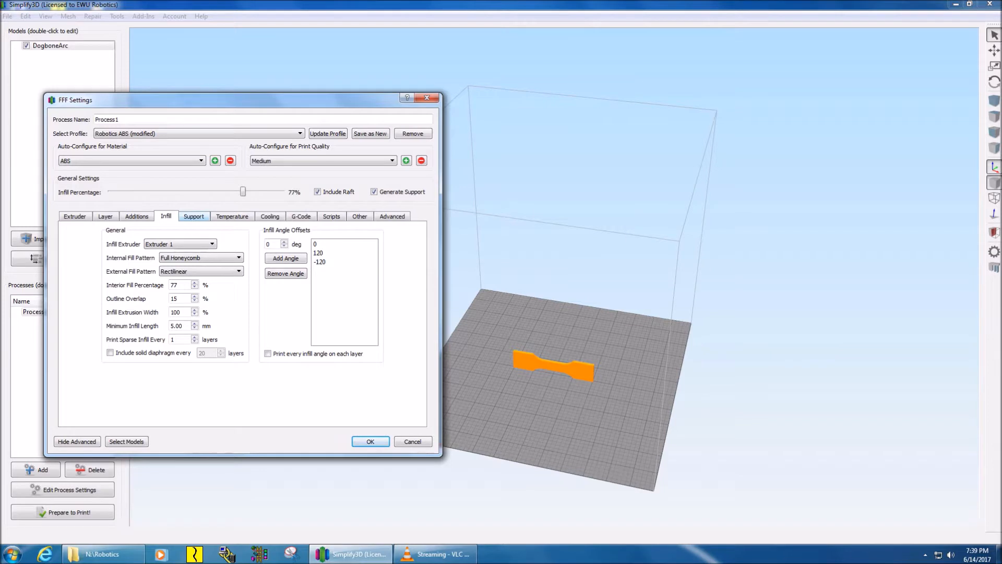
Review the support material settings and close the process settings
left_click(193, 216)
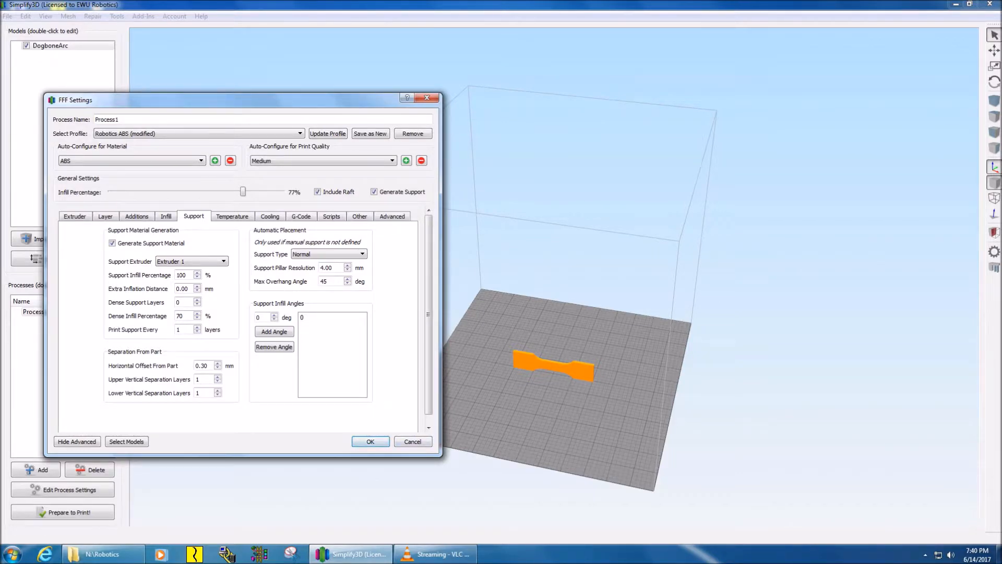
left_click(427, 98)
Prepare the dogbone for printing, inspect its toolpaths and raft from several angles, and exit the preview
left_click(63, 512)
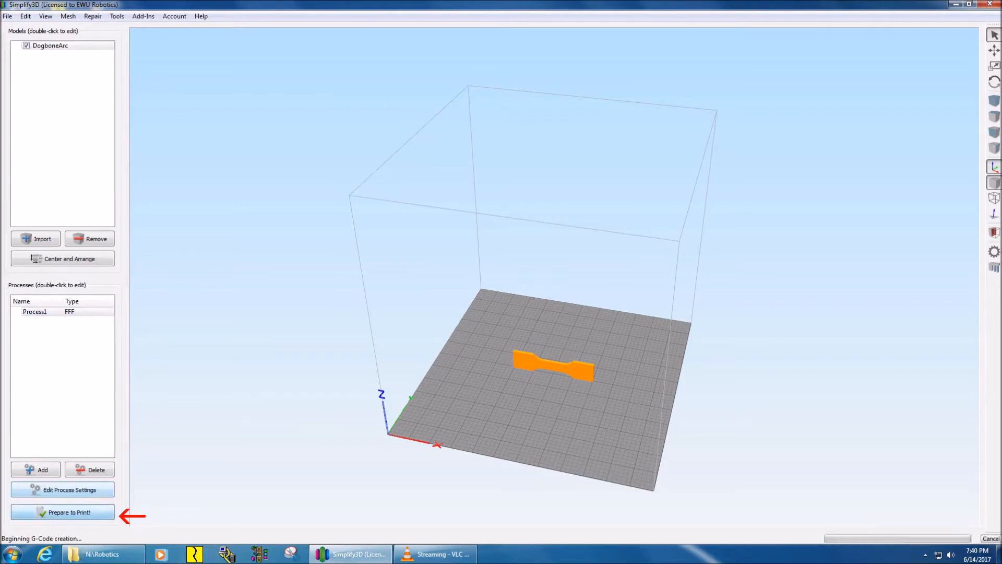
mouse_move(553, 313)
left_mouse_down()
mouse_move(601, 276)
mouse_move(563, 276)
mouse_move(537, 318)
left_mouse_up()
scroll(553, 313, "down", 3)
scroll(553, 339, "up", 5)
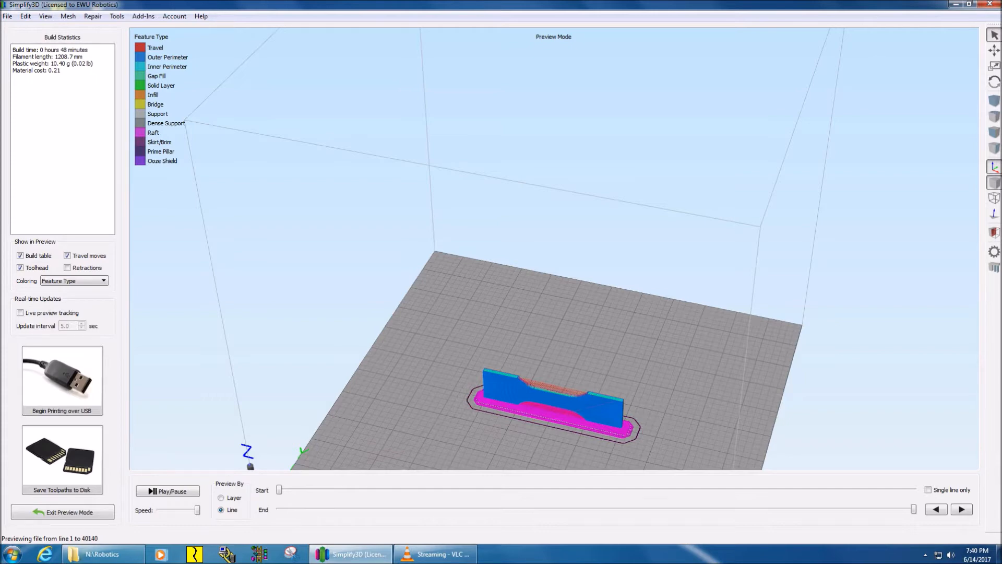
left_click_drag(522, 340, 584, 313)
right_click_drag(584, 313, 538, 187)
scroll(538, 251, "up", 4)
right_click_drag(521, 313, 501, 279)
mouse_move(501, 280)
left_mouse_down()
mouse_move(459, 209)
mouse_move(496, 264)
mouse_move(527, 287)
mouse_move(482, 289)
mouse_move(501, 271)
left_mouse_up()
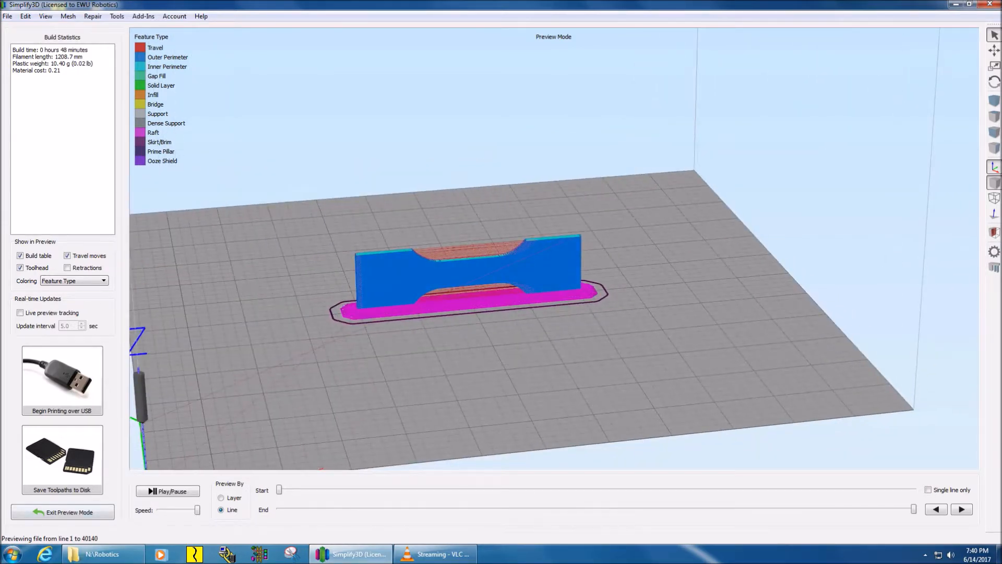
left_click(63, 512)
Try generating automatic supports, and manually place four support pillars under the narrow middle section of the dogbone
left_click(994, 268)
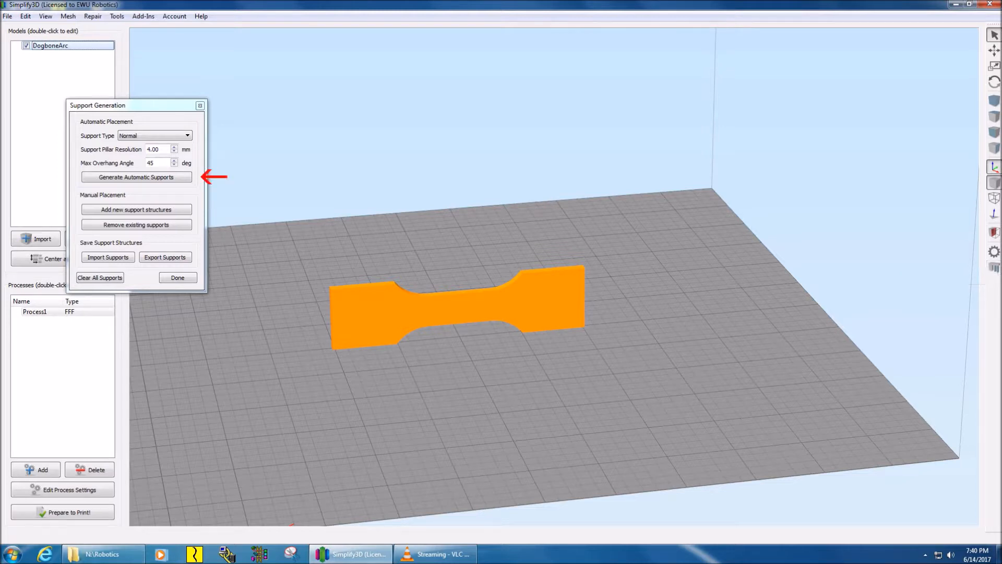
left_click(137, 178)
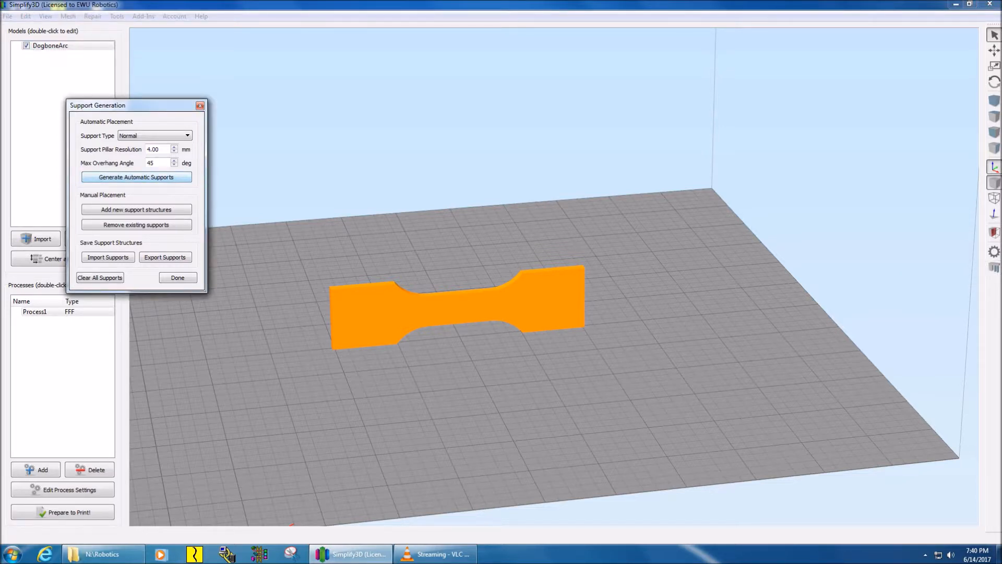
left_click(137, 210)
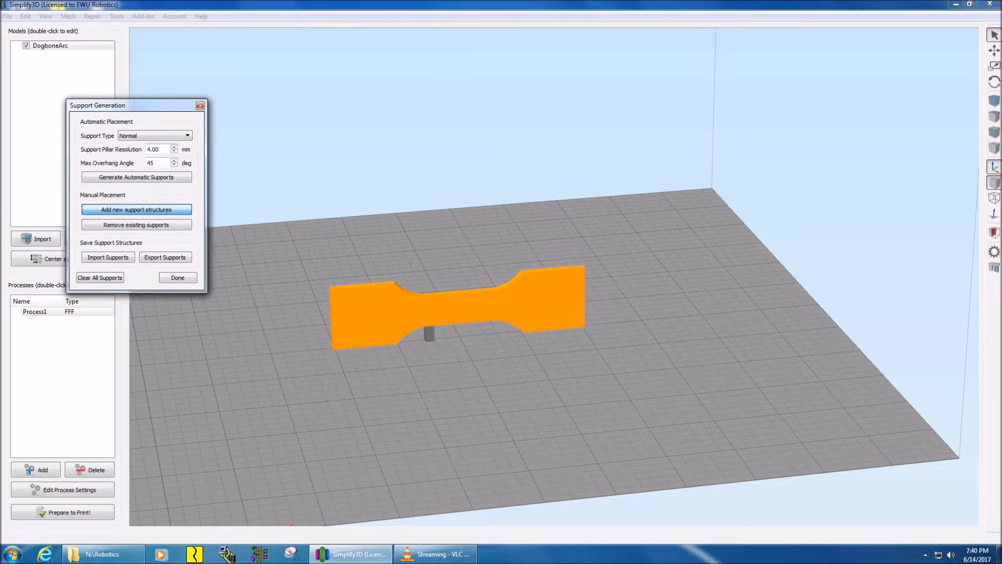
left_click(429, 333)
left_click(456, 332)
left_click(478, 330)
left_click(500, 328)
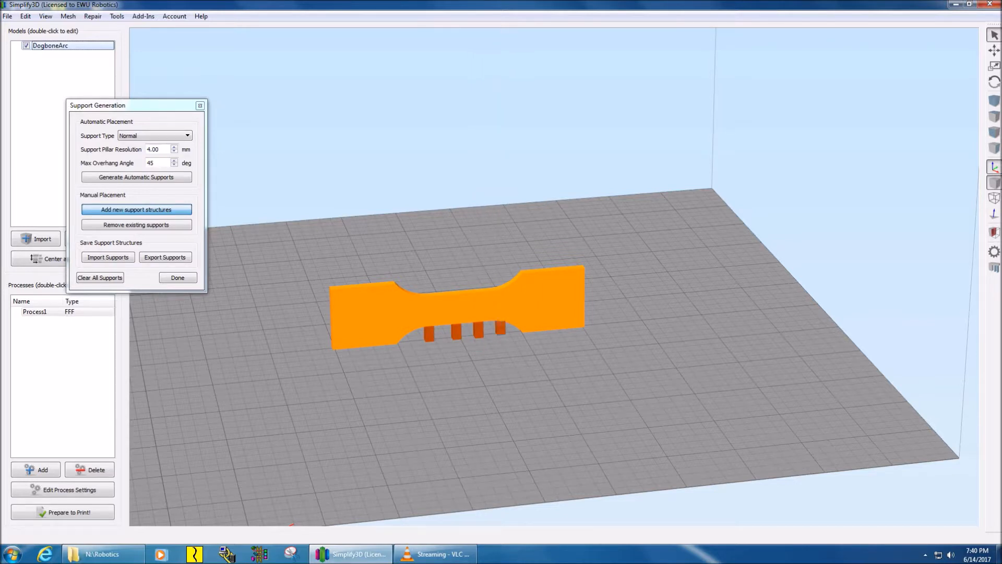
left_click(177, 277)
left_click_drag(366, 334, 354, 364)
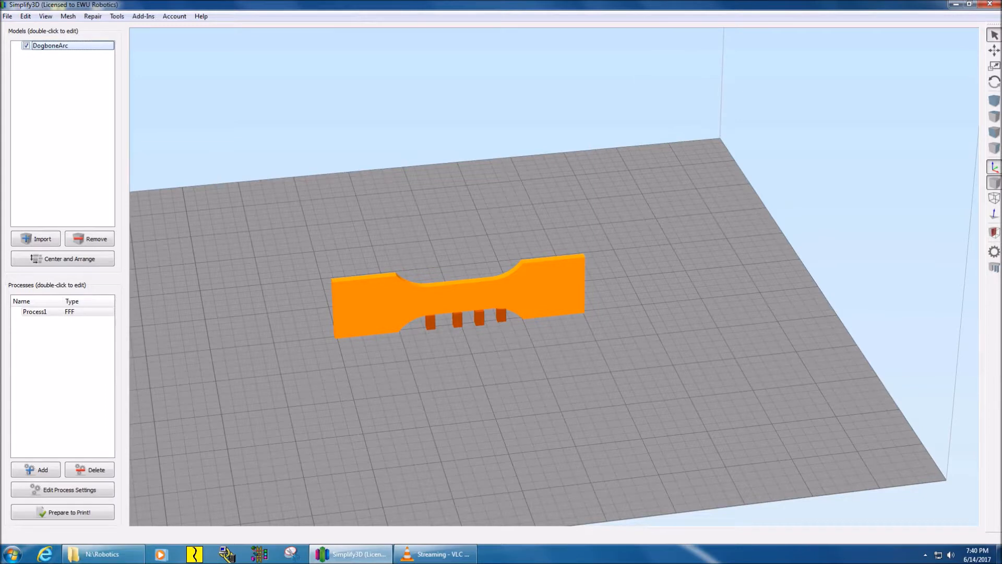
Reopen the settings of Process1 and check the support settings, including the dense infill percentage
left_click(63, 490)
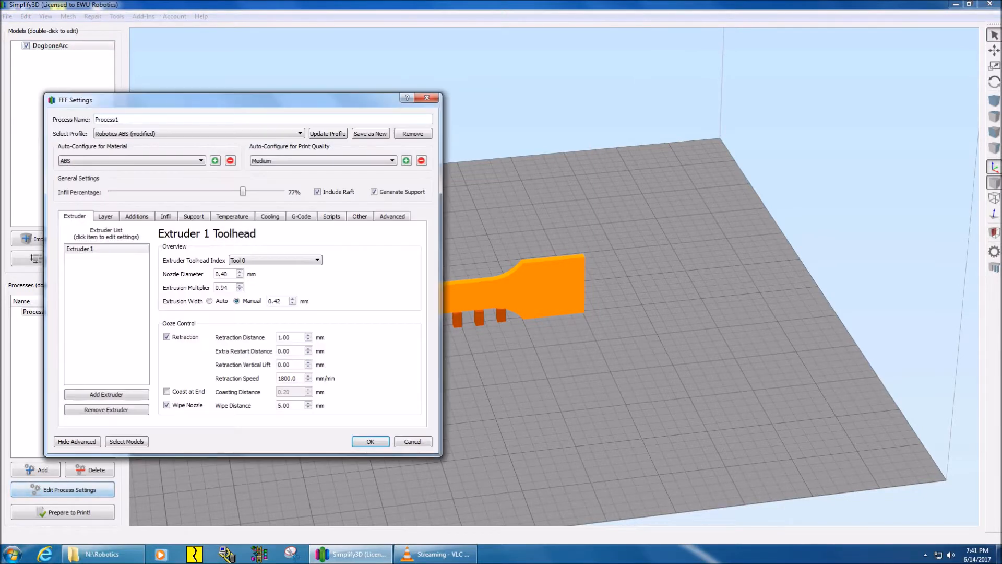
left_click(194, 216)
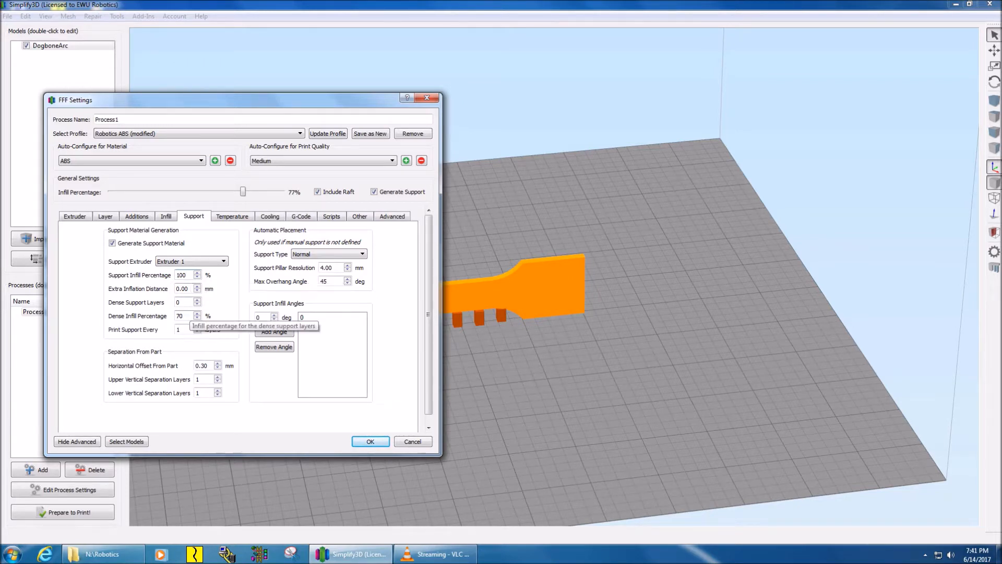
double_click(179, 316)
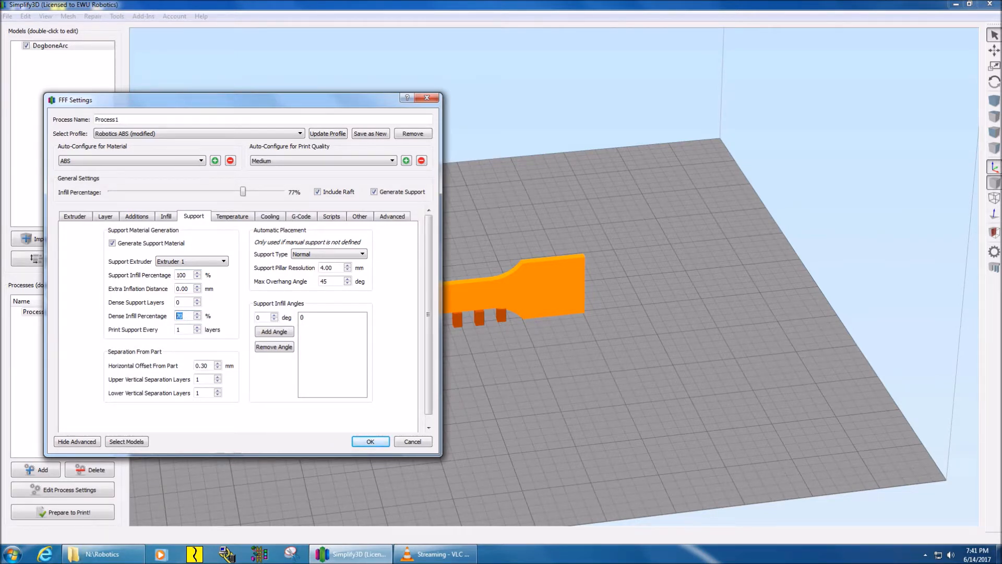
left_click(181, 316)
Examine the temperature settings for the heated bed and Extruder 1
left_click(232, 216)
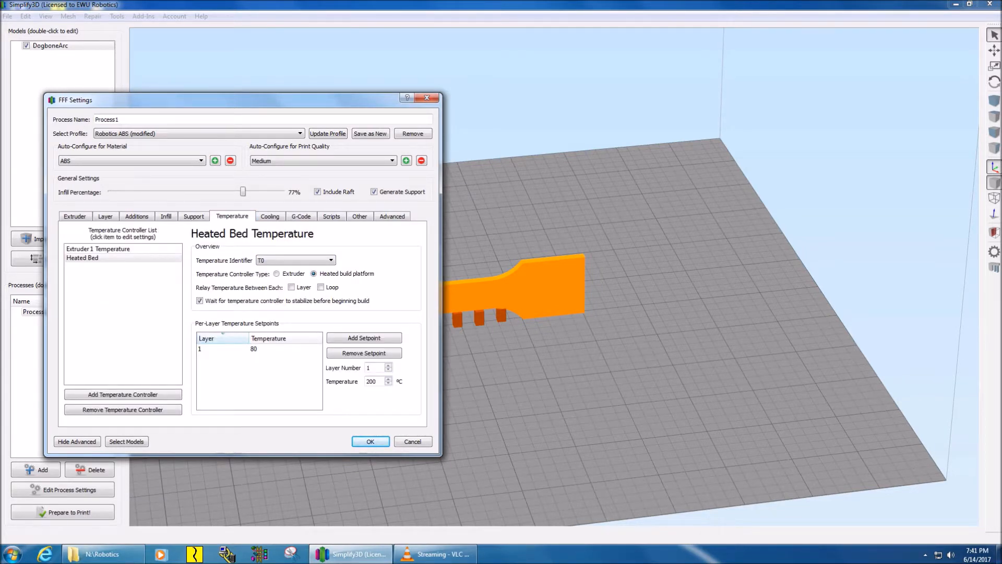
left_click(110, 249)
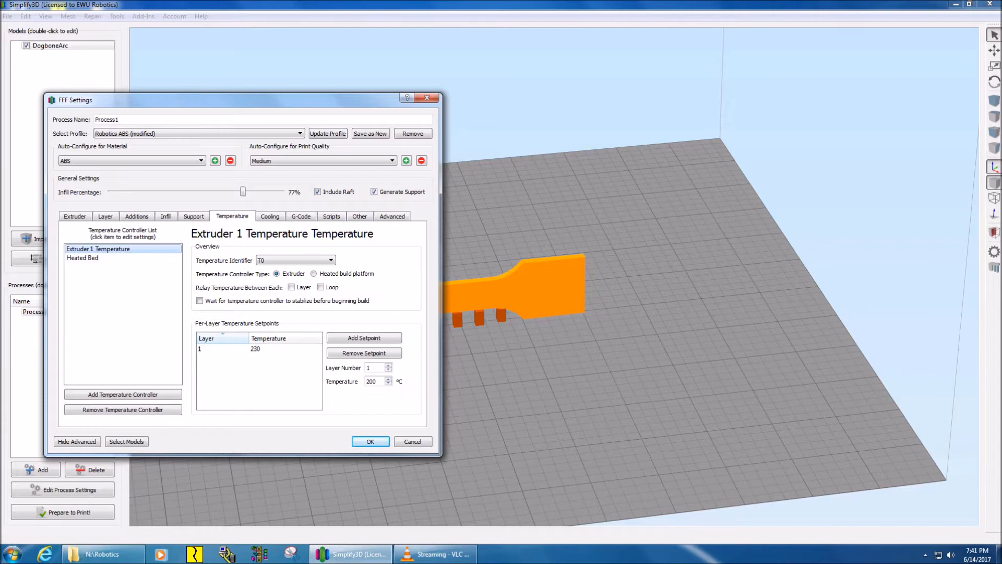